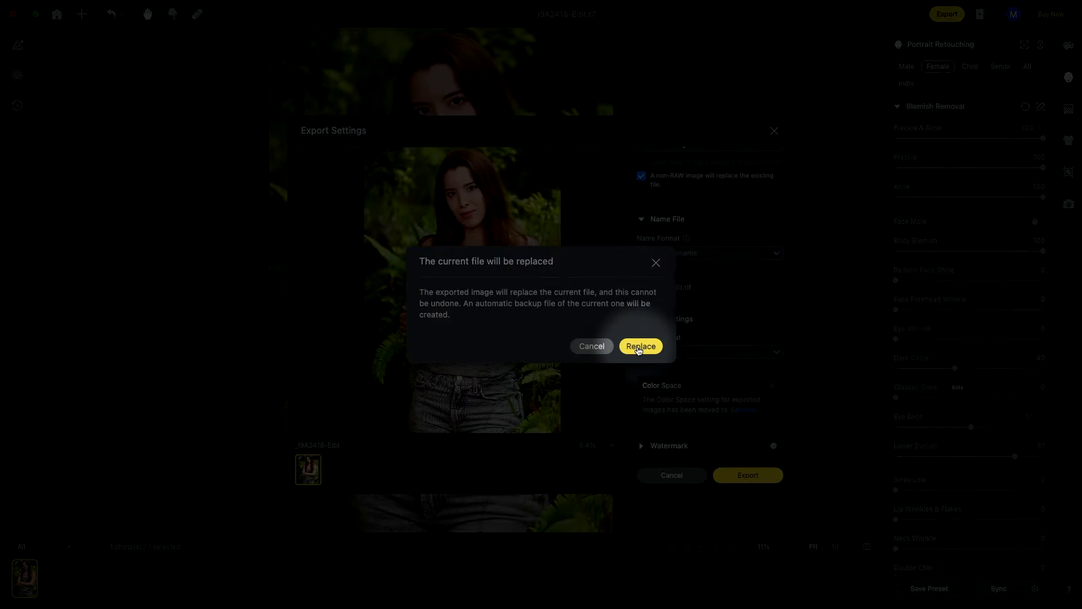
Confirm the export that replaces the current file and open the export list to check its progress.
click(638, 347)
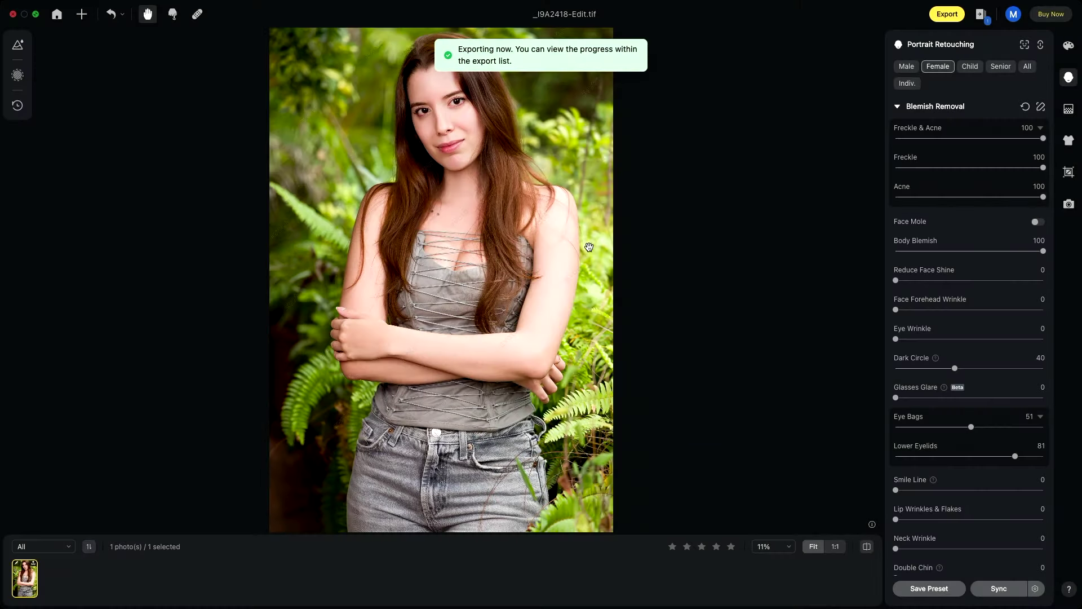
click(985, 16)
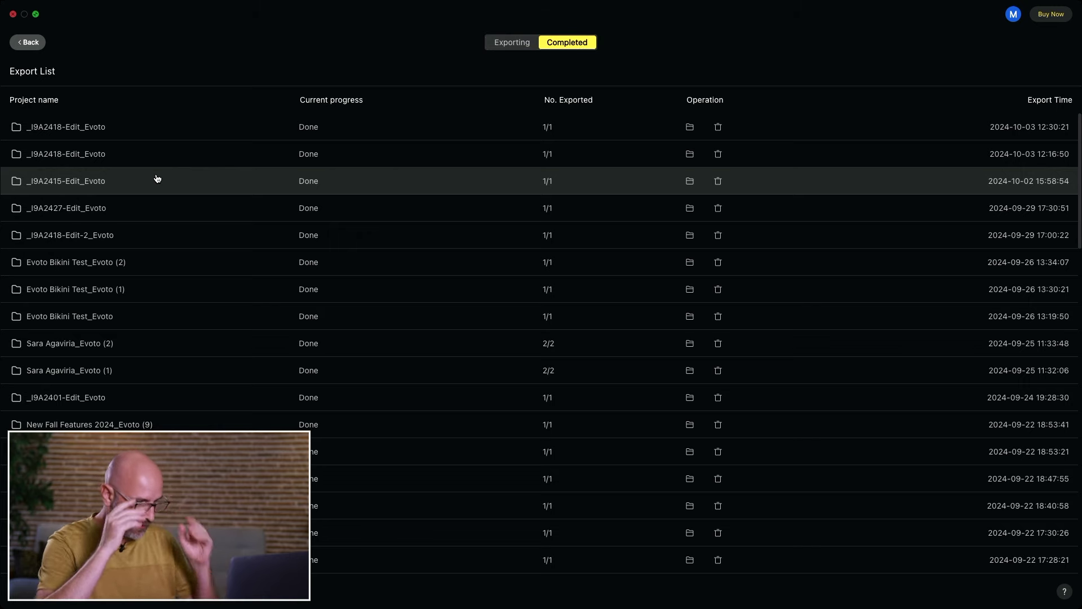
Switch to Lightroom Classic, examine the retouched TIFF's face, eyes, hands and arms at 100%, and return to the thumbnail grid.
key(super+Tab)
key(super+Tab)
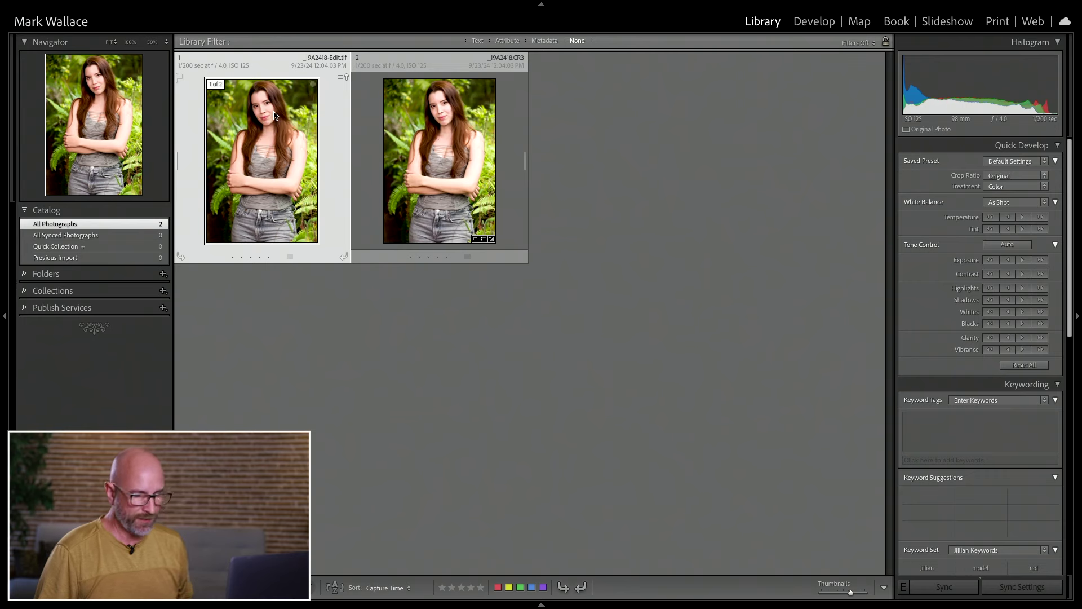
double_click(251, 117)
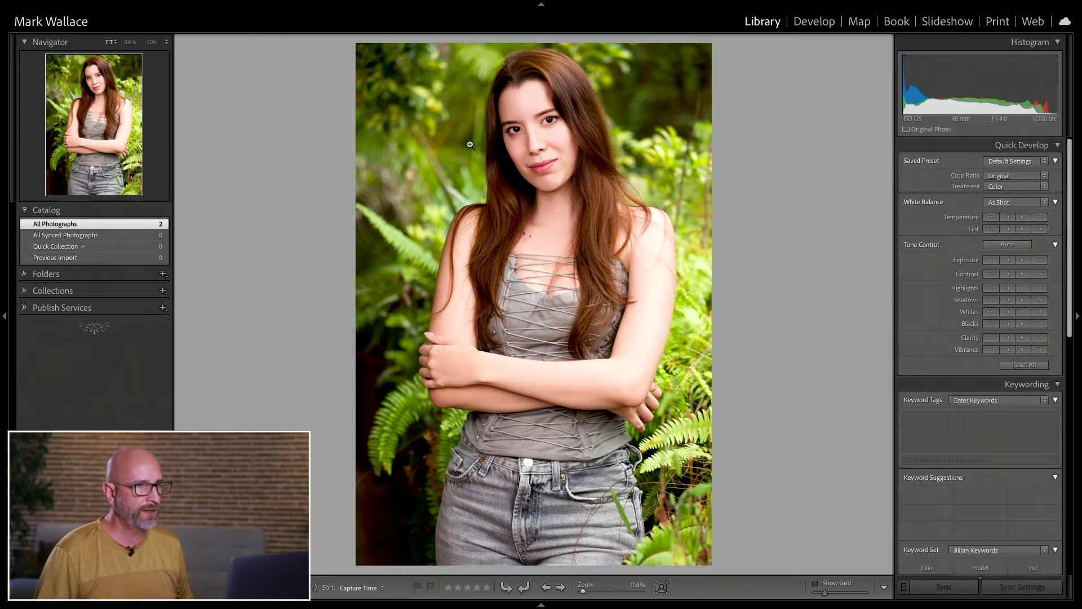
click(542, 141)
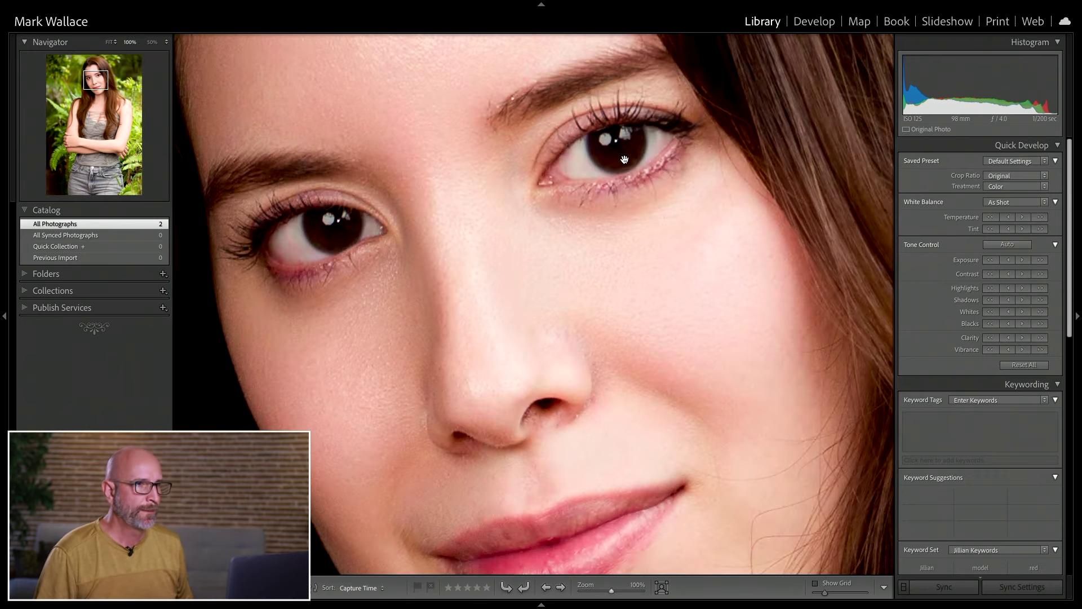
scroll(591, 182, down, 5)
scroll(591, 182, left, 5)
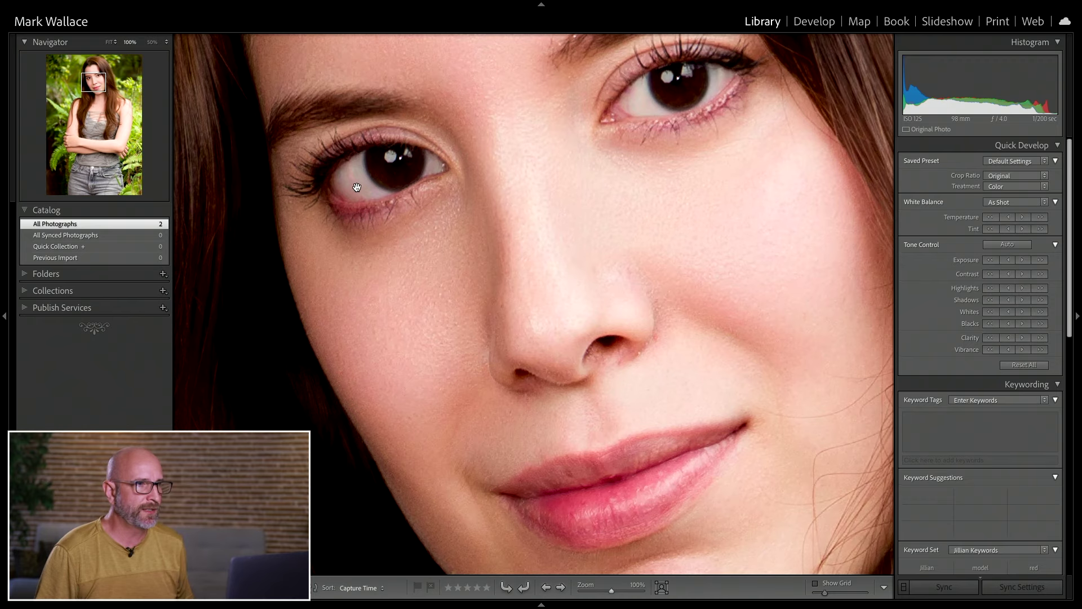
click(641, 152)
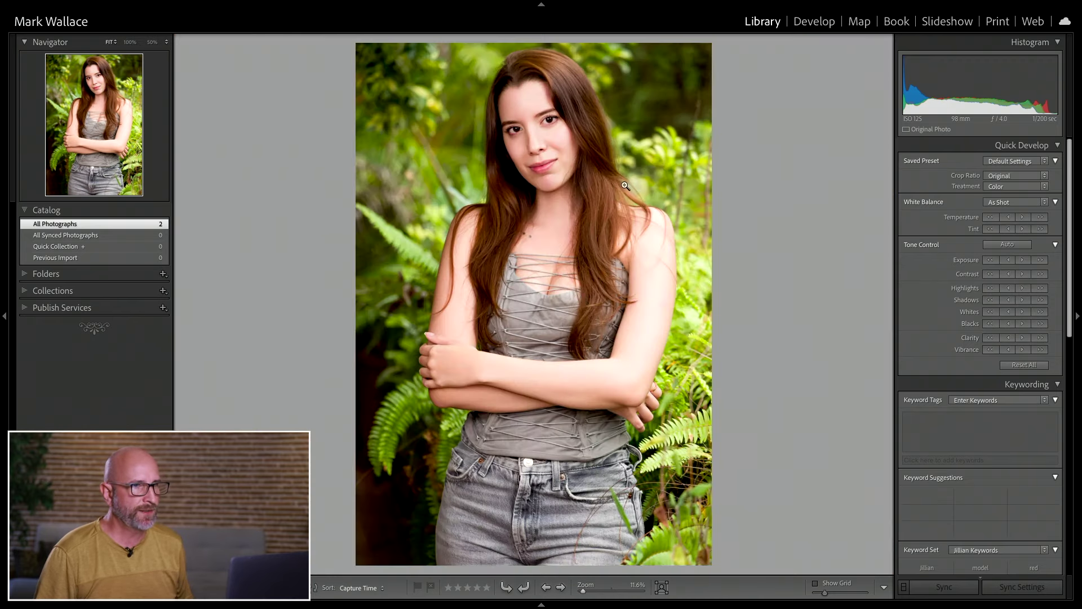
drag(496, 401, 404, 348)
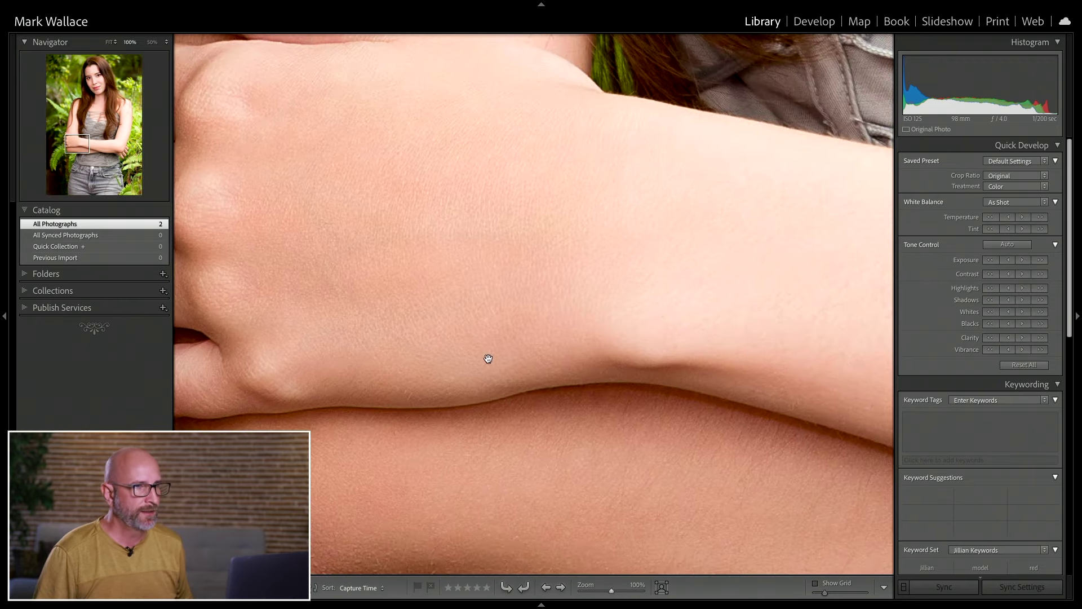
drag(529, 320, 511, 331)
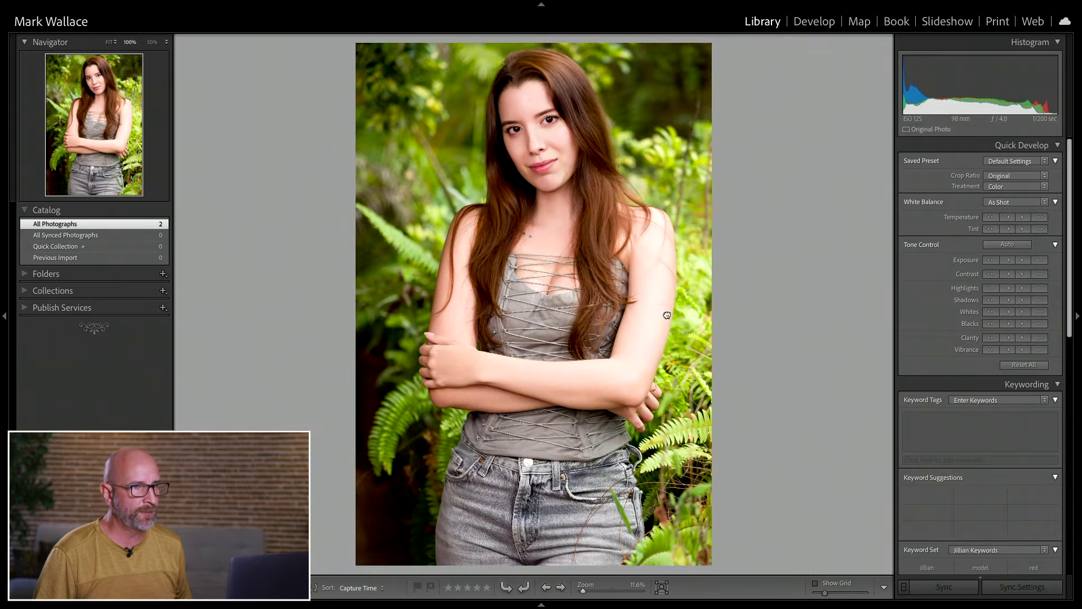
click(663, 310)
click(566, 324)
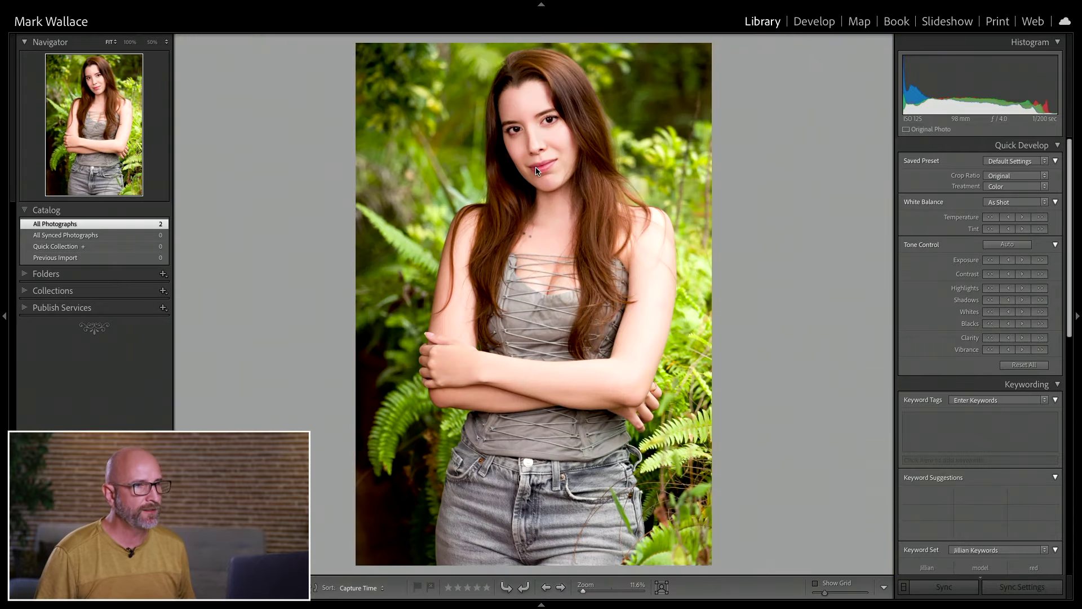
key(g)
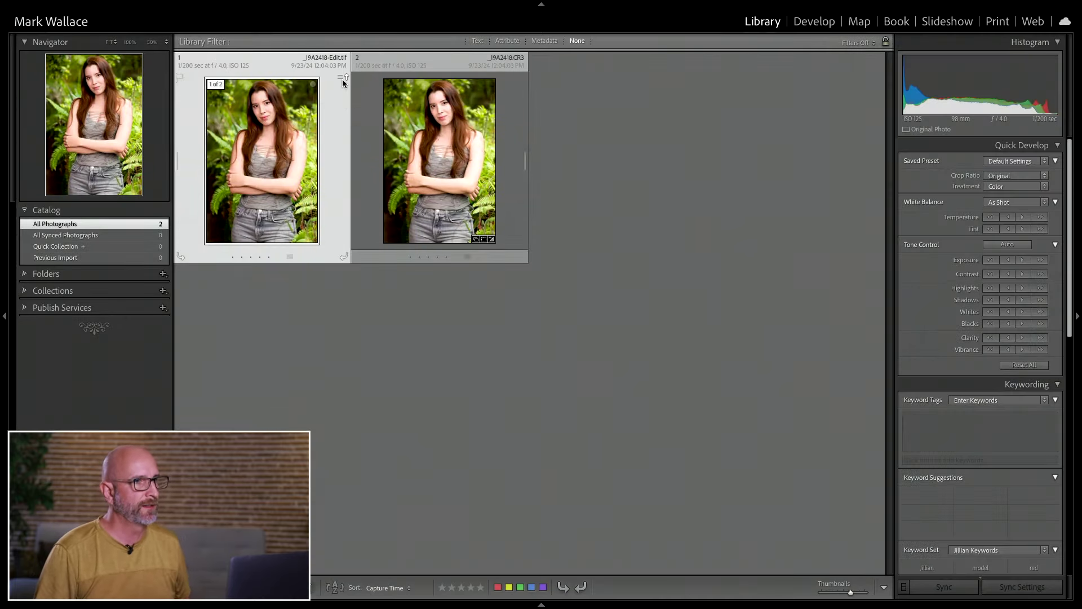
Resolve the edited TIFF's external metadata change by overwriting the disk settings with those from the catalog.
mouse_move(343, 83)
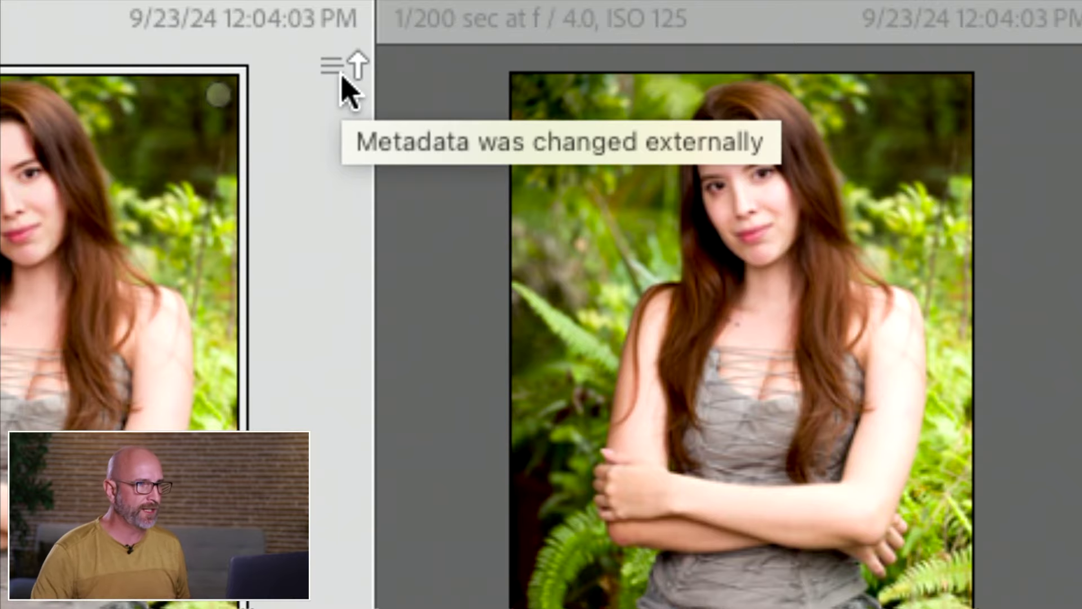
click(342, 76)
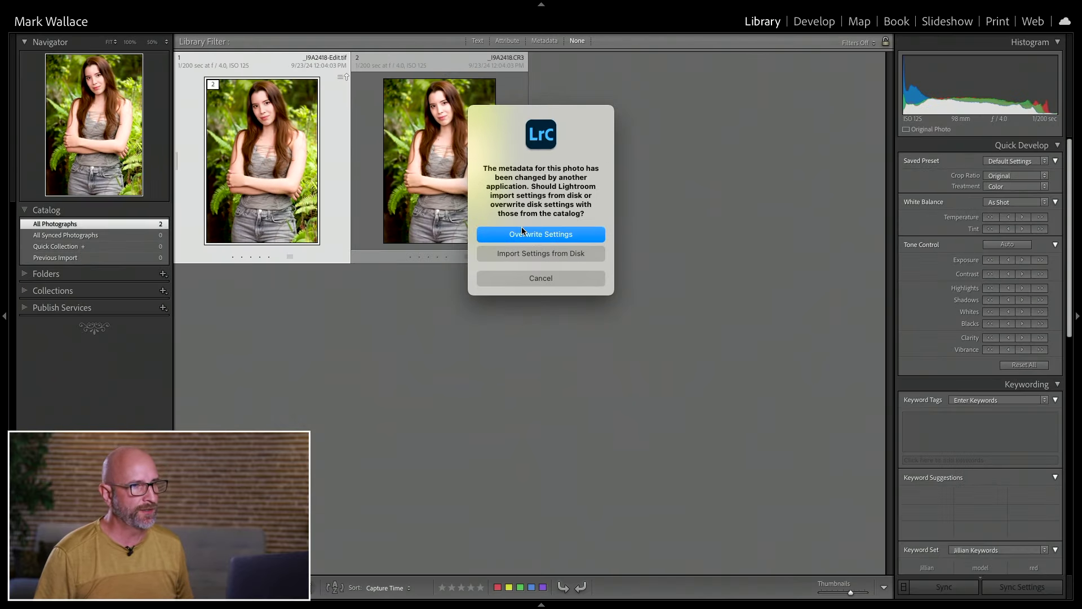
click(532, 235)
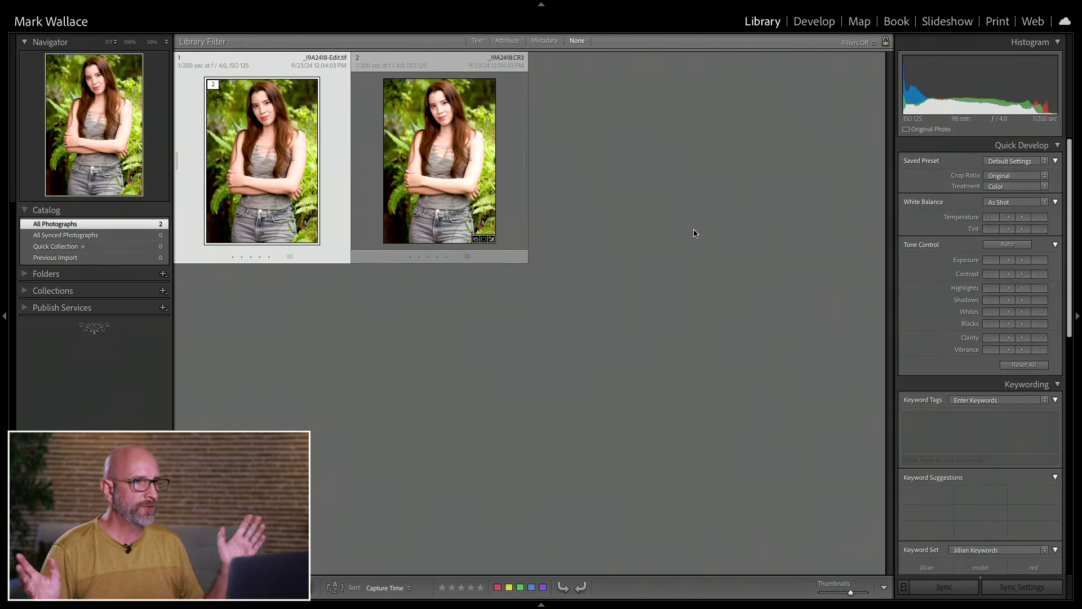
Reveal _I9A2418-Edit.tif in Finder, check it alongside the CR3 original and the evotobak backup, and return to Lightroom Classic.
right_click(271, 158)
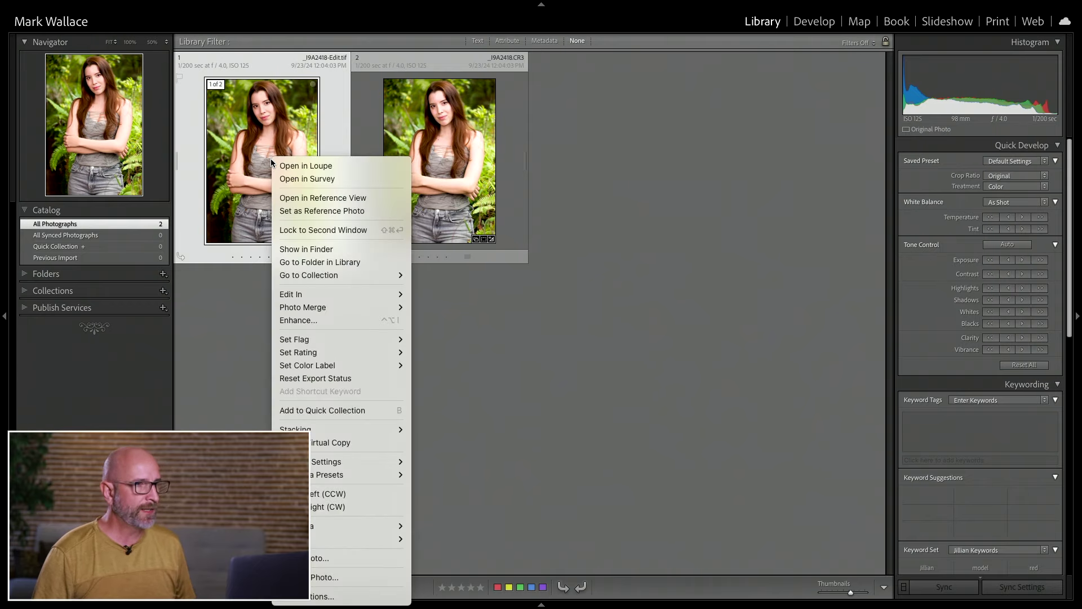
click(327, 247)
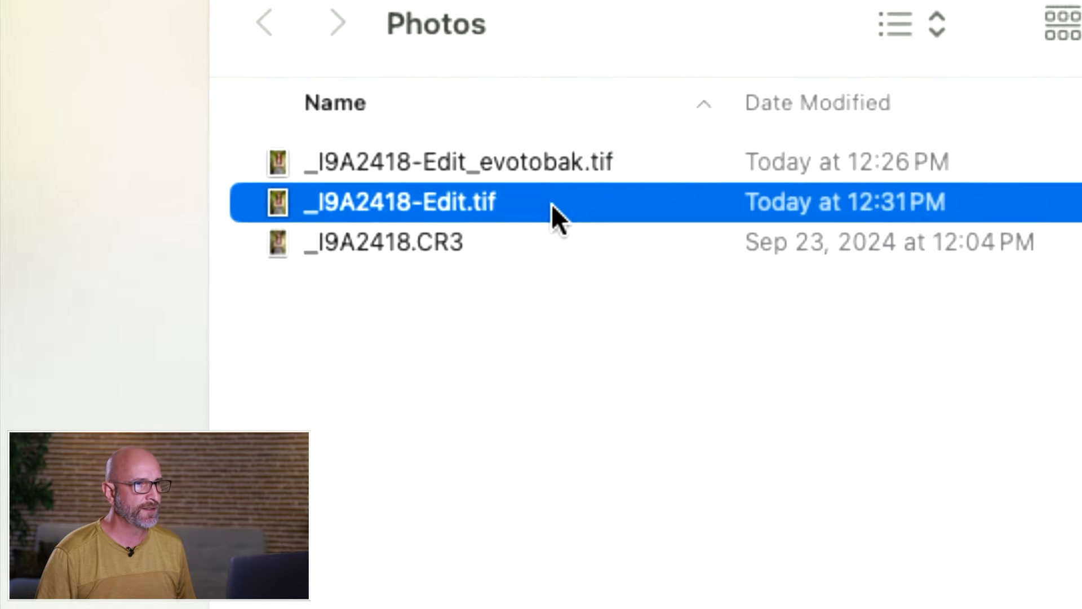
click(465, 243)
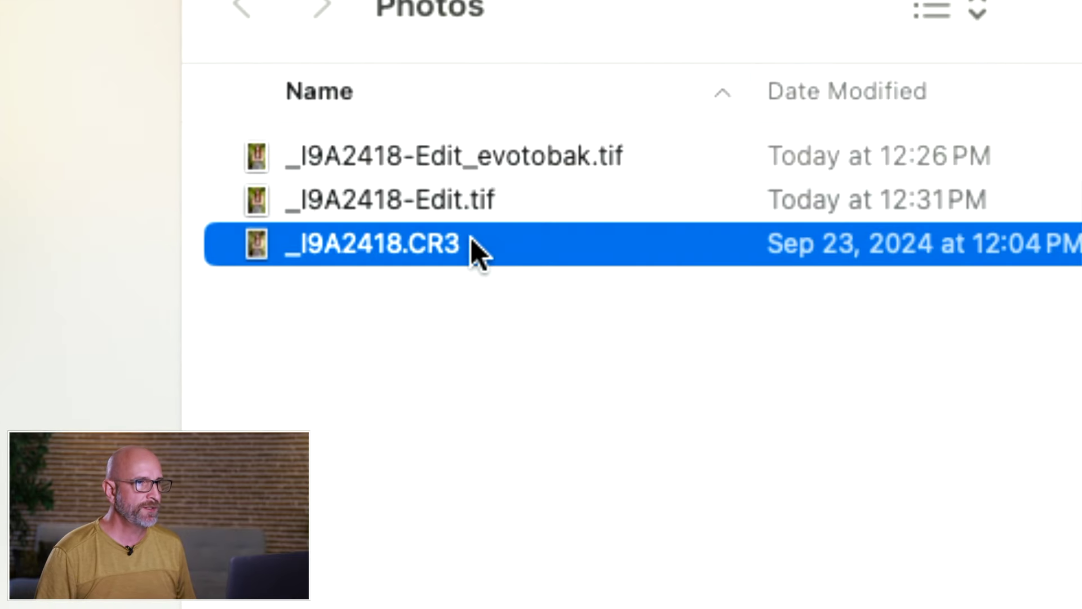
click(445, 209)
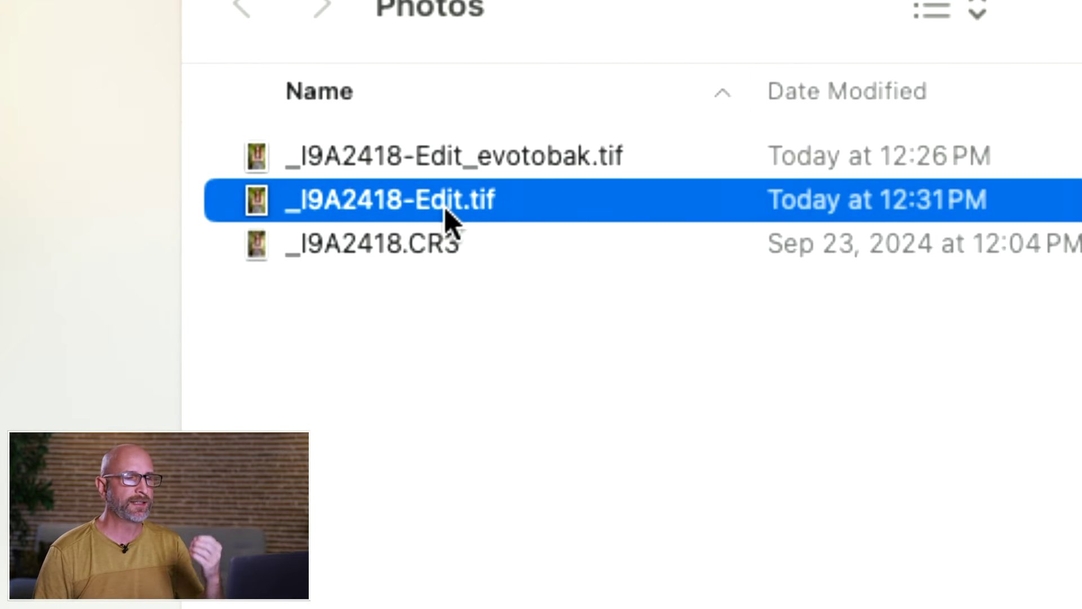
click(527, 165)
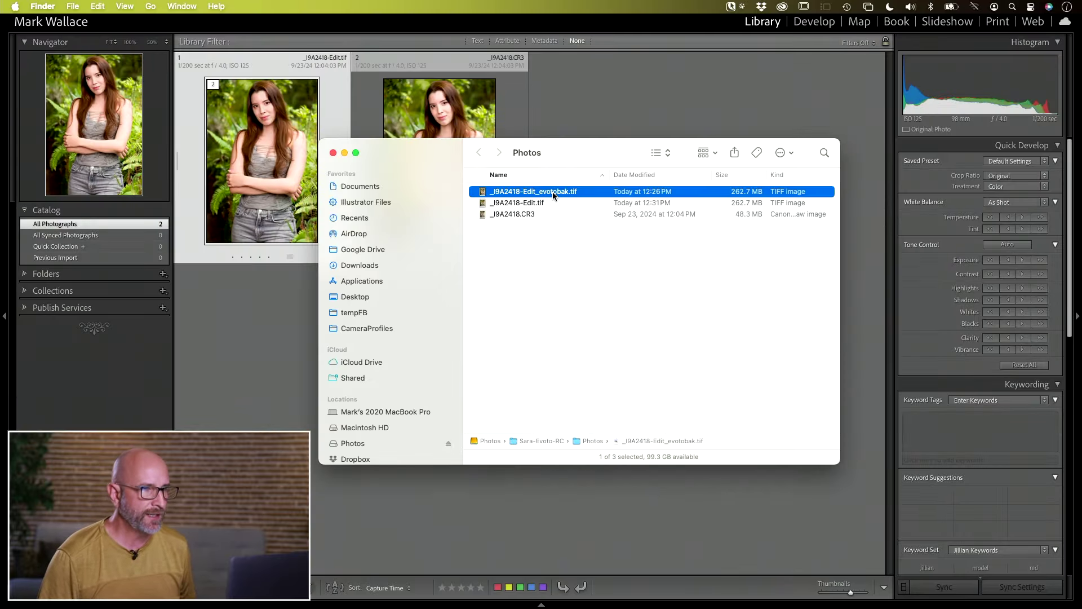
click(273, 337)
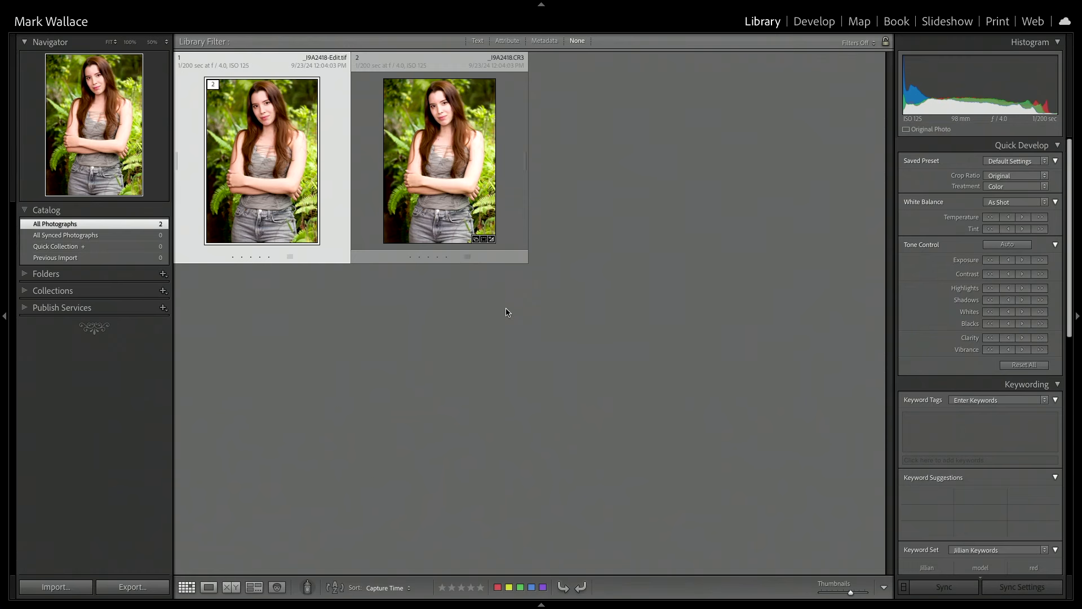
Create a virtual copy of the raw photo _I9A2418.CR3.
click(443, 119)
right_click(443, 119)
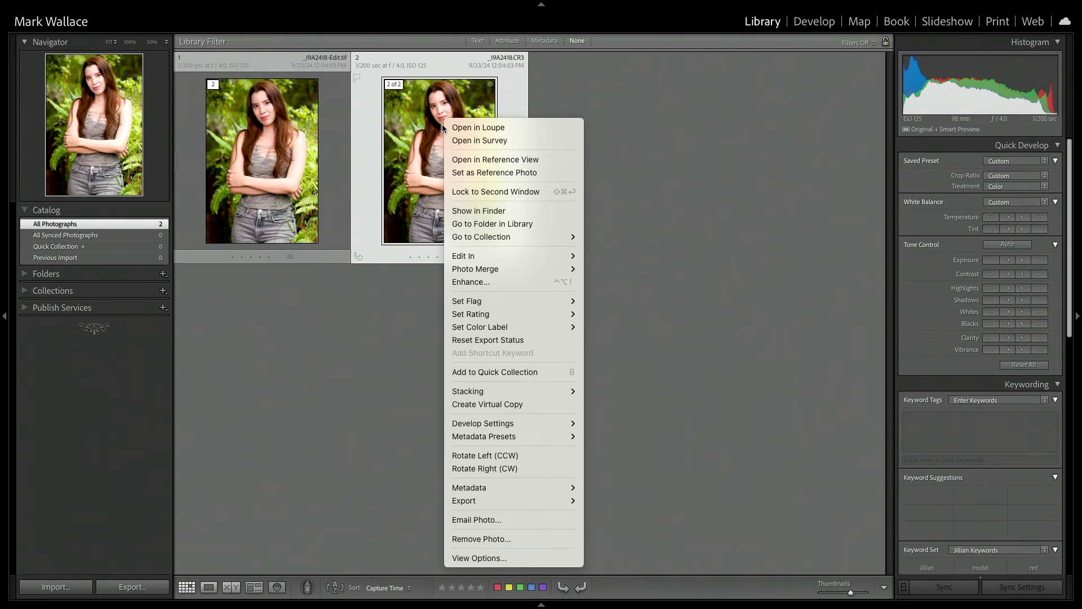
click(485, 404)
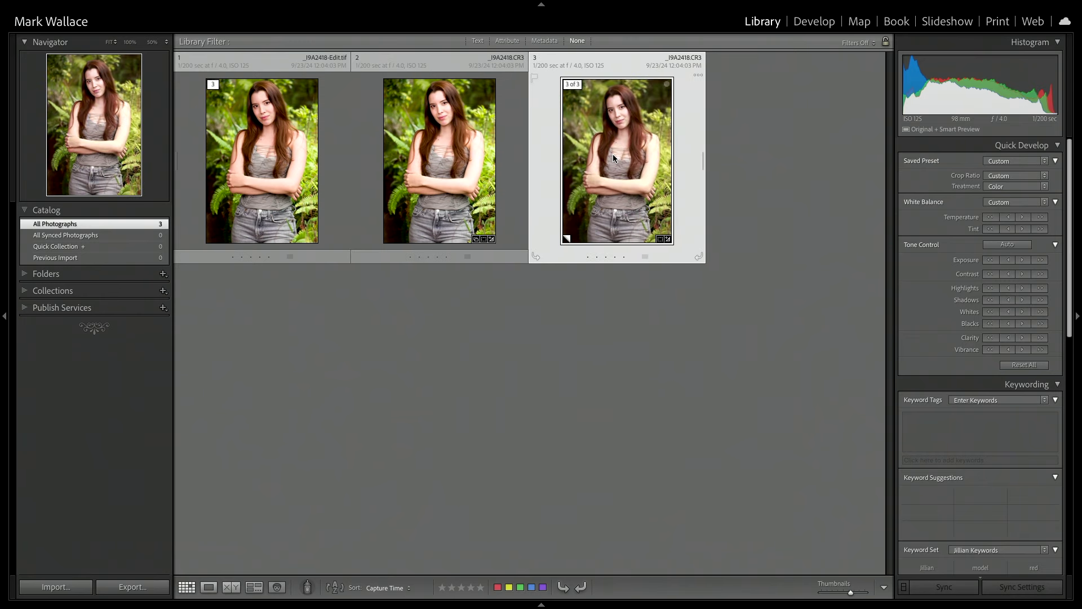
Crop the virtual copy's bottom edge up to just above the jeans and close the crop tool.
key(d)
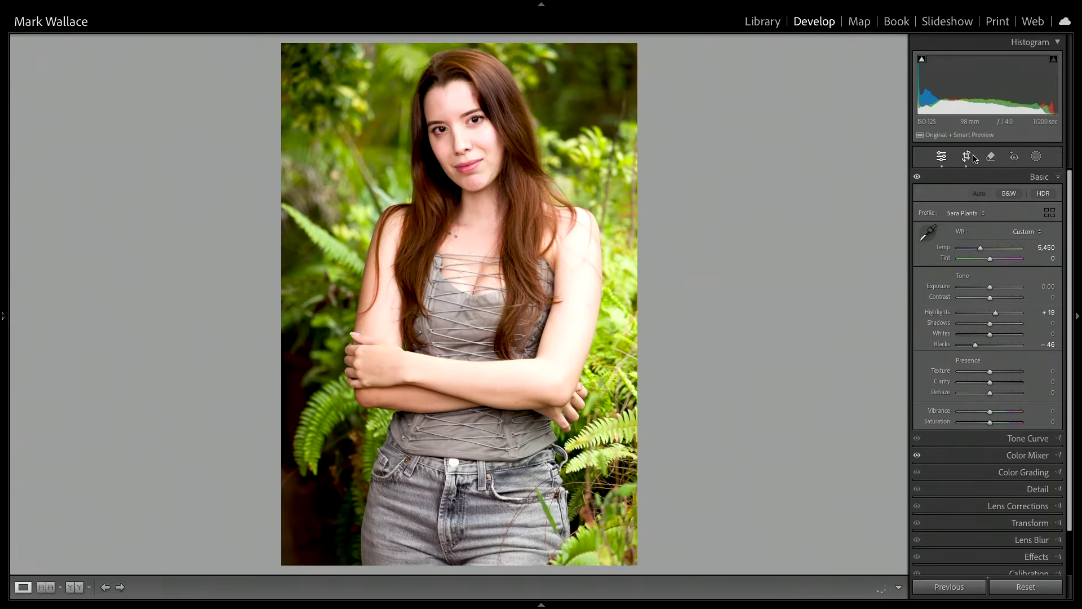
click(973, 159)
drag(461, 562, 461, 433)
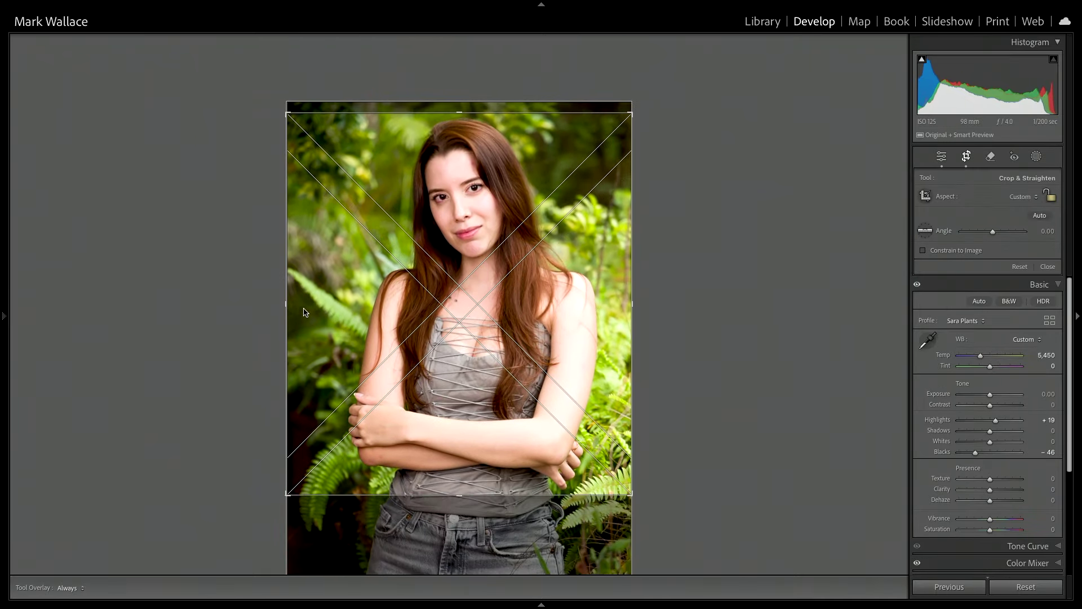
click(1048, 267)
Darken the virtual copy's edges with a post-crop vignette Amount of -53.
scroll(995, 422, down, 3)
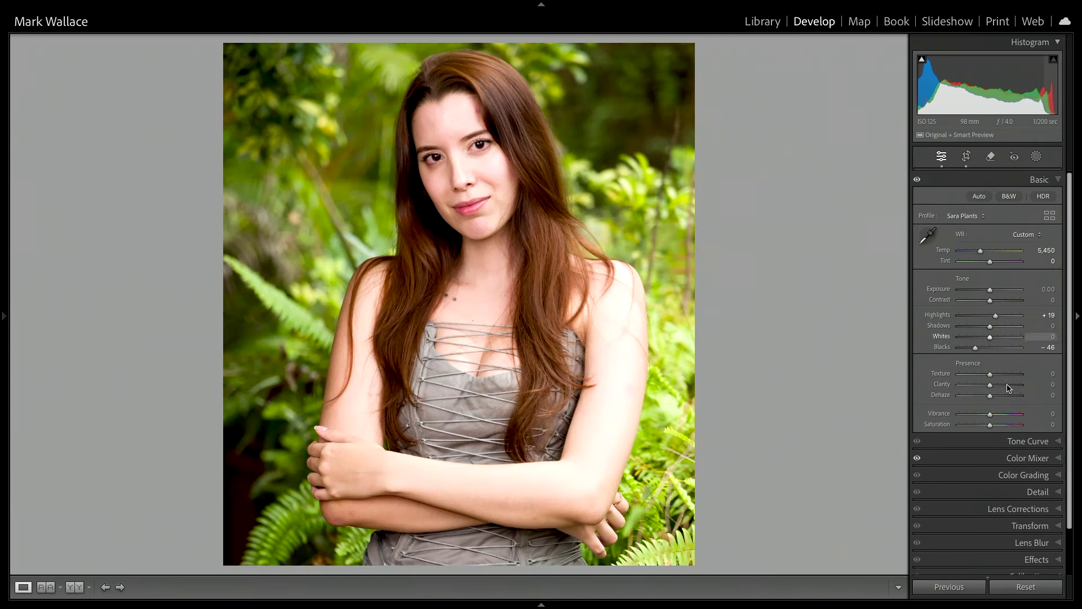
click(1040, 507)
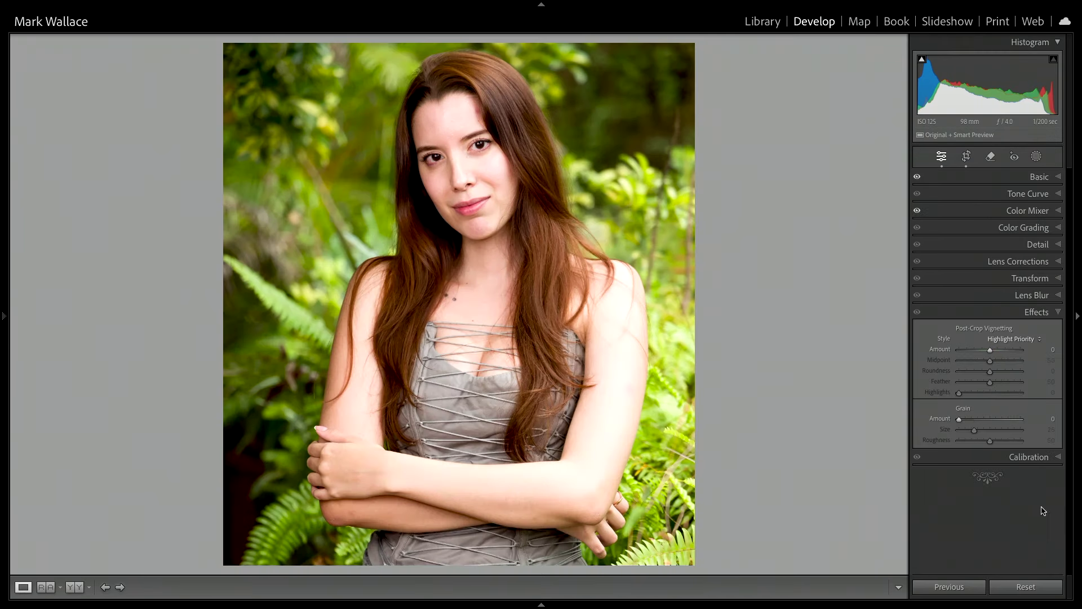
drag(989, 352, 973, 352)
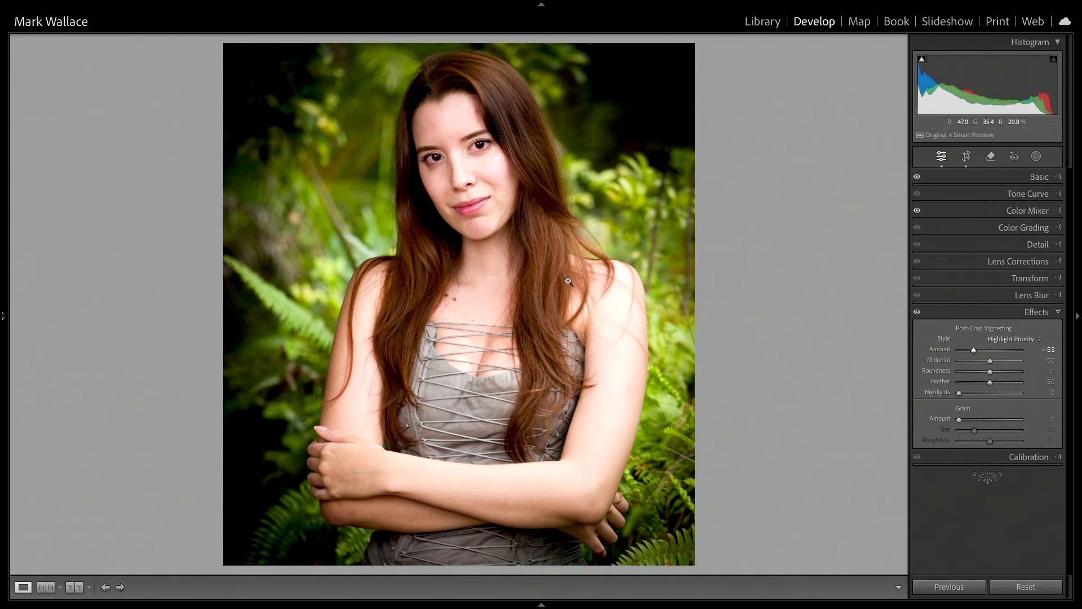
Send the cropped virtual copy to Evoto as a TIFF copy with Lightroom adjustments.
key(g)
right_click(646, 154)
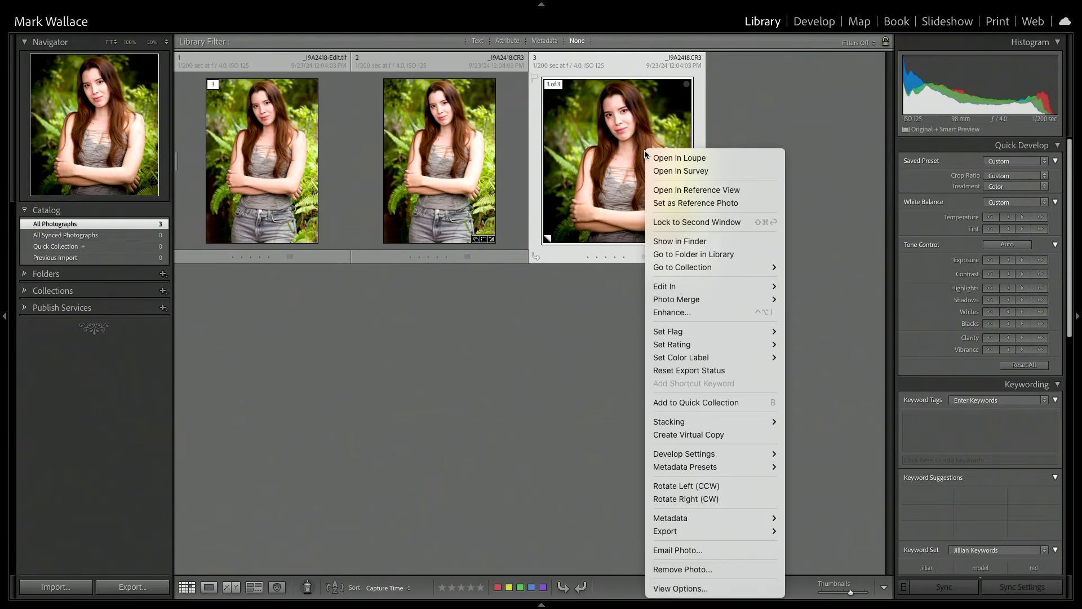
mouse_move(675, 286)
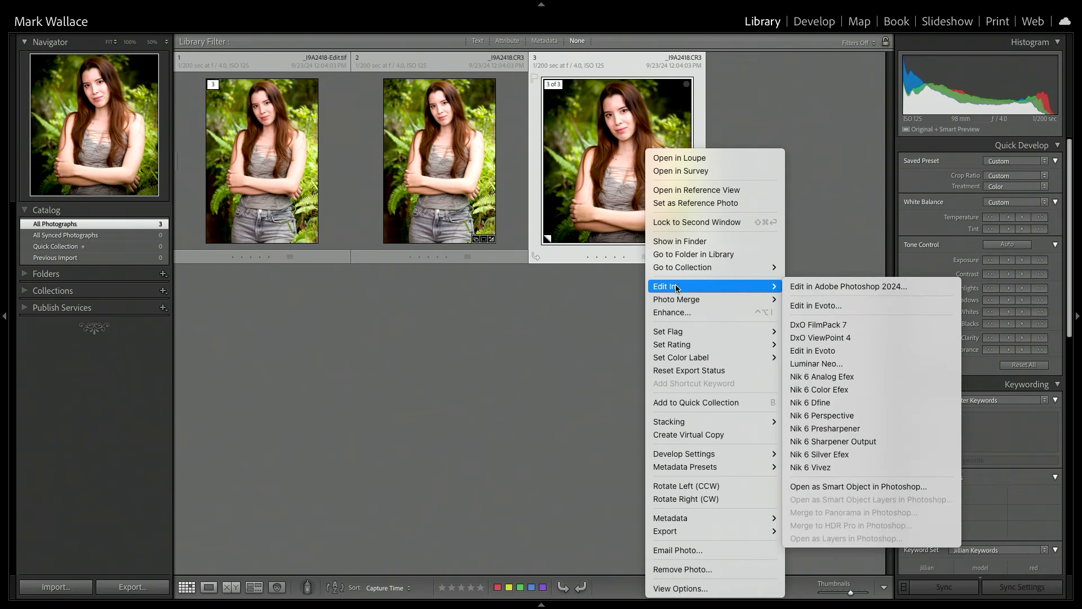
click(819, 305)
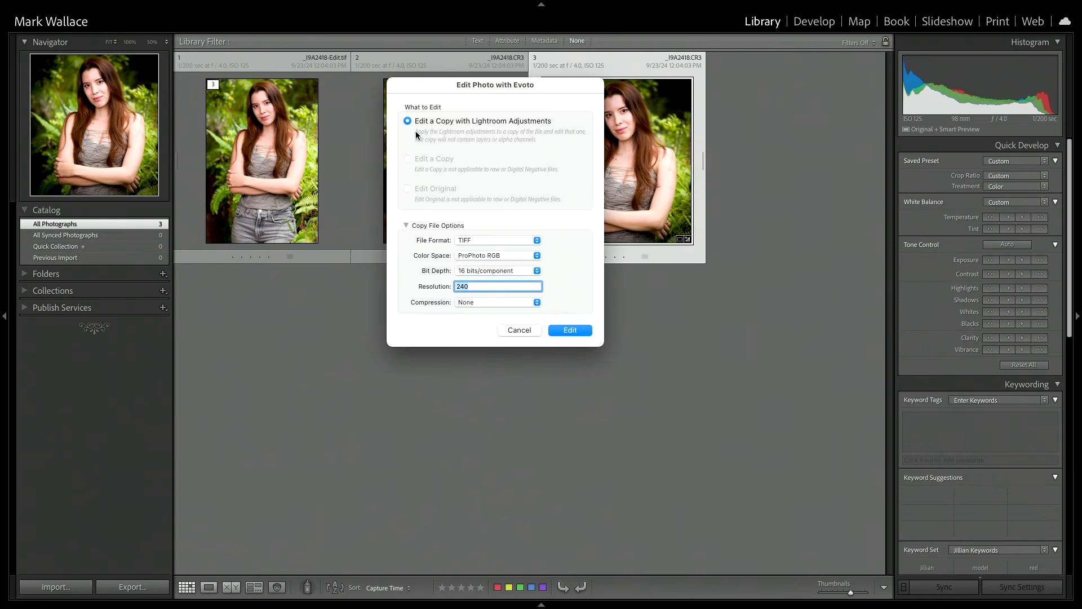
click(571, 331)
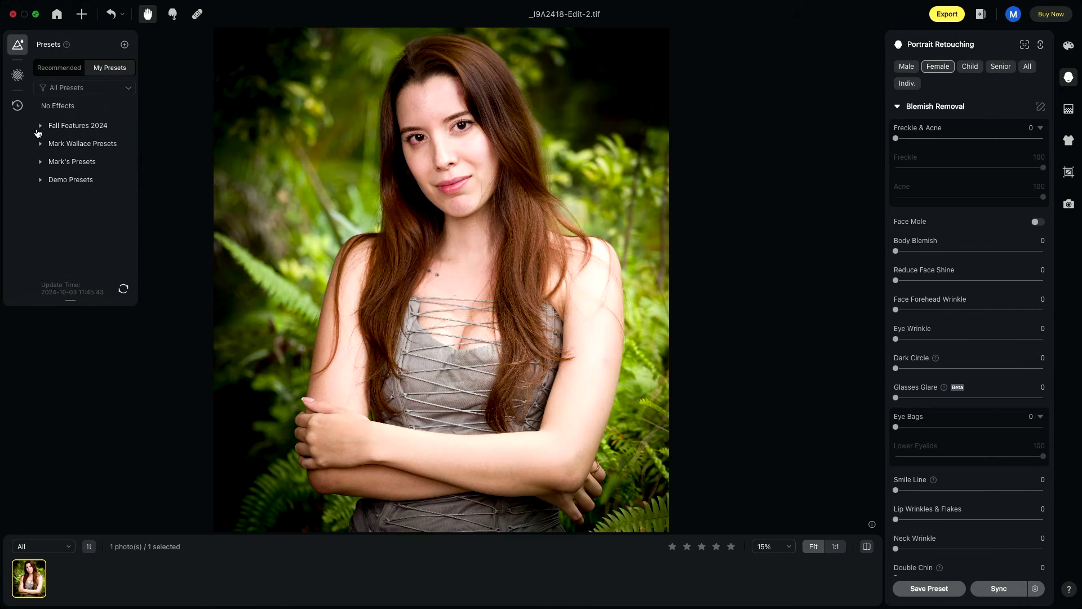
Apply the custom portrait preset ending in "Bushes" to the cropped photo and hide the preset list.
click(41, 162)
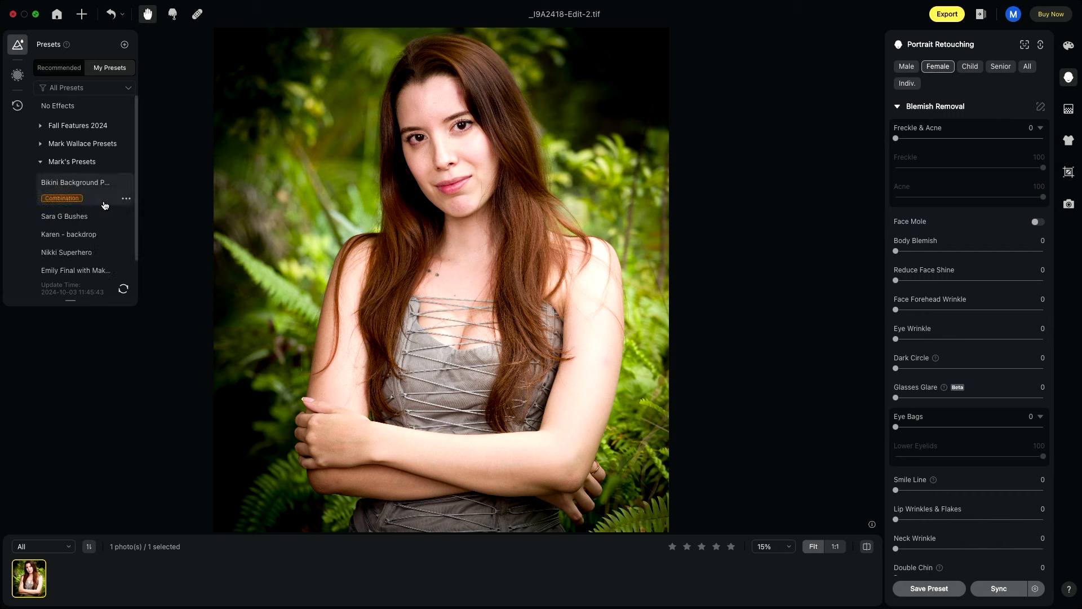
click(70, 211)
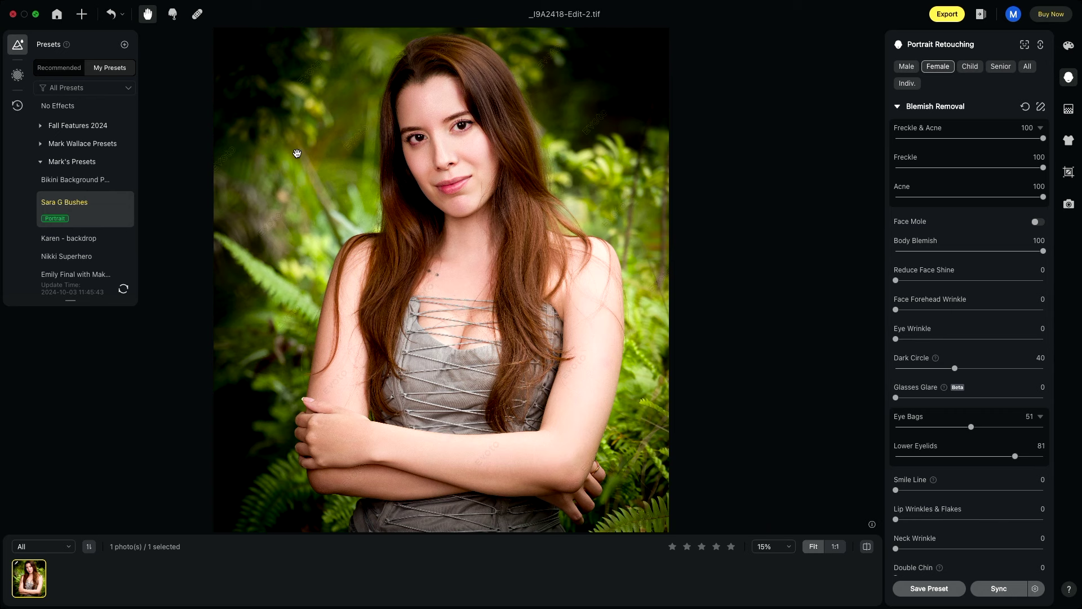
click(19, 46)
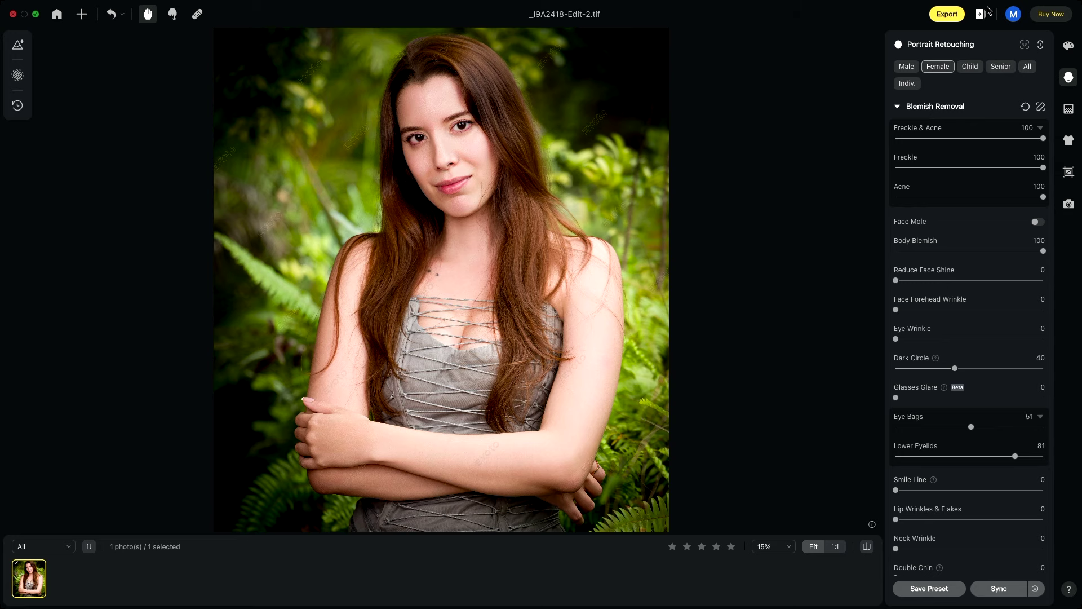
Export the retouched TIFF to the folder of the original photo, replacing the existing non-RAW file, and open the export list.
click(950, 14)
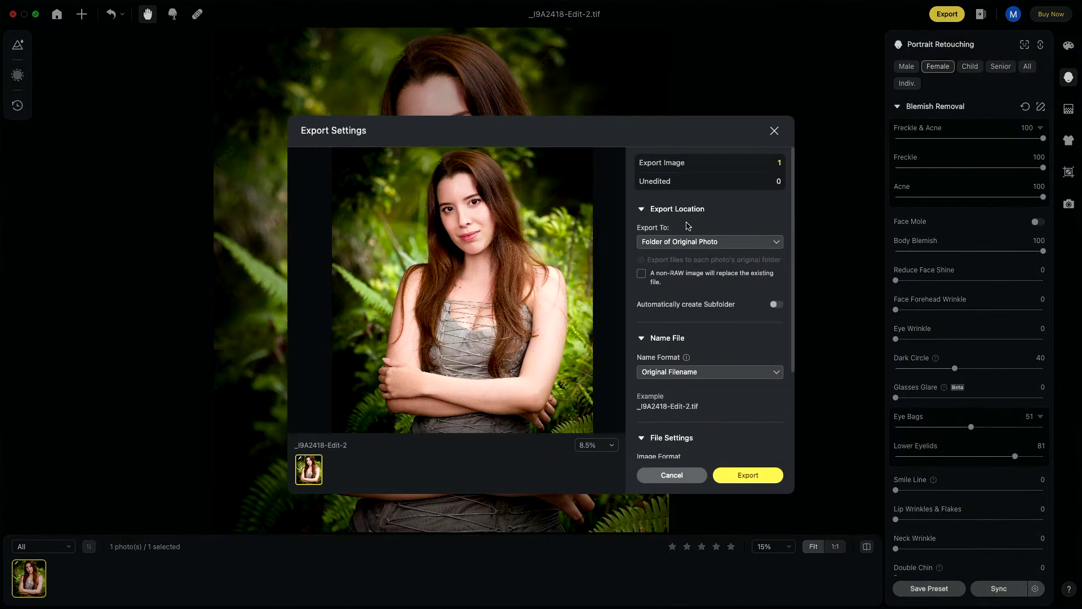
click(643, 276)
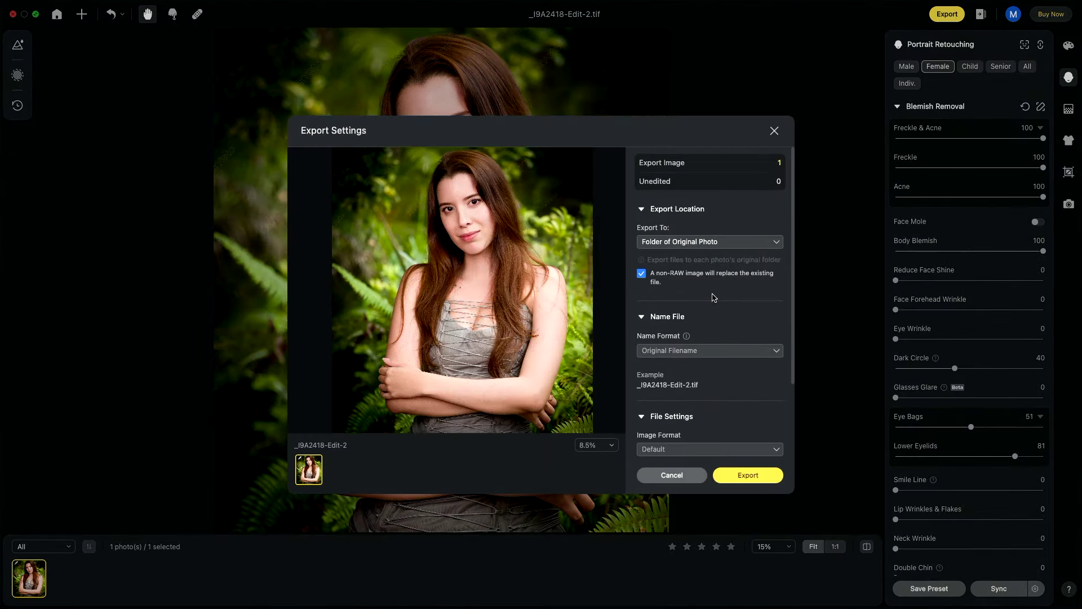
scroll(711, 297, down, 4)
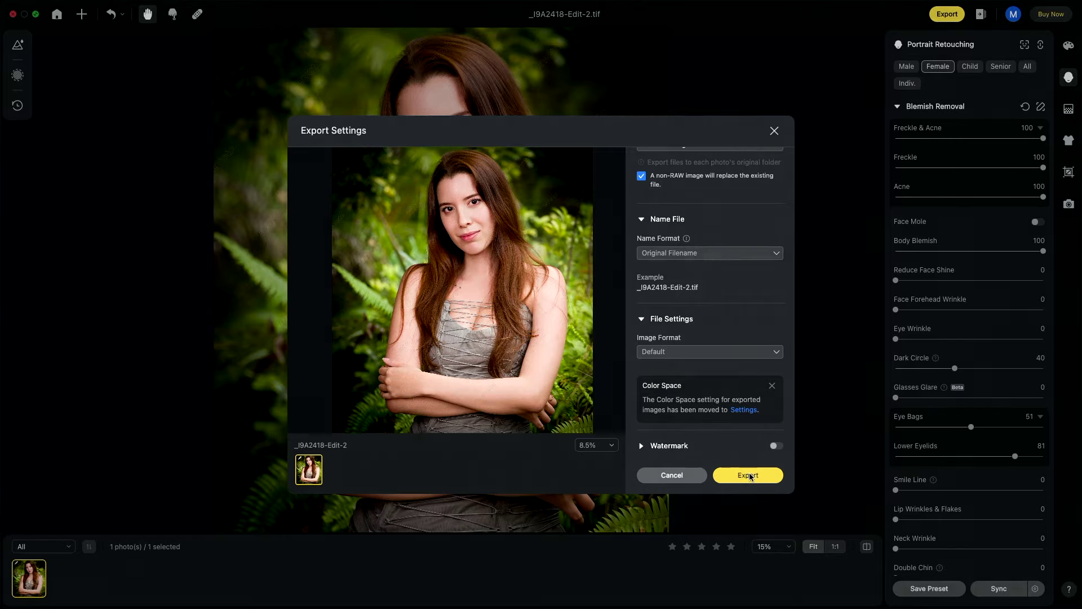
click(748, 475)
click(632, 348)
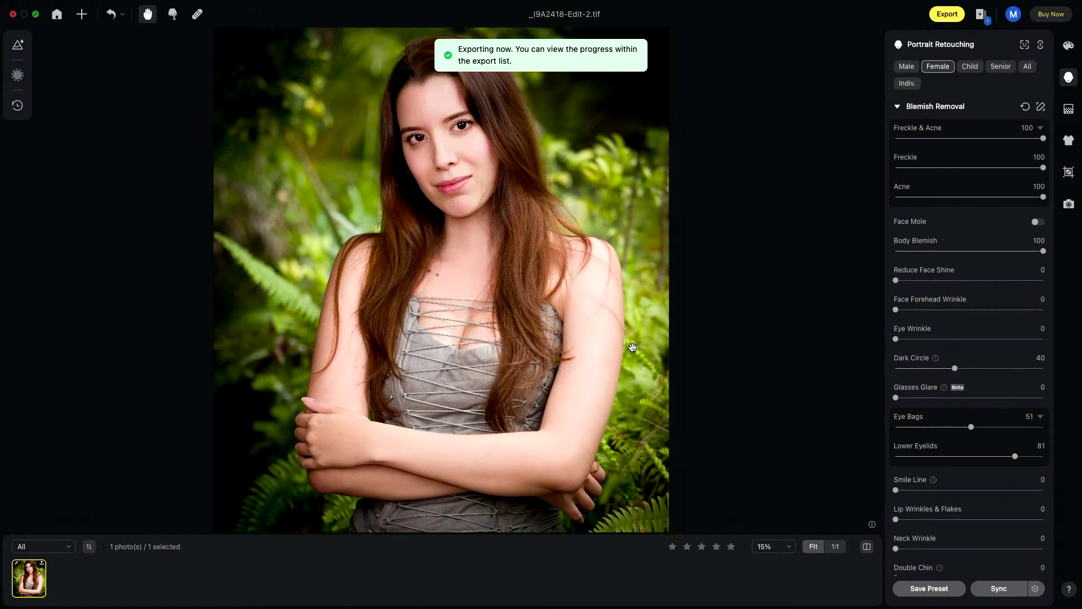
click(981, 13)
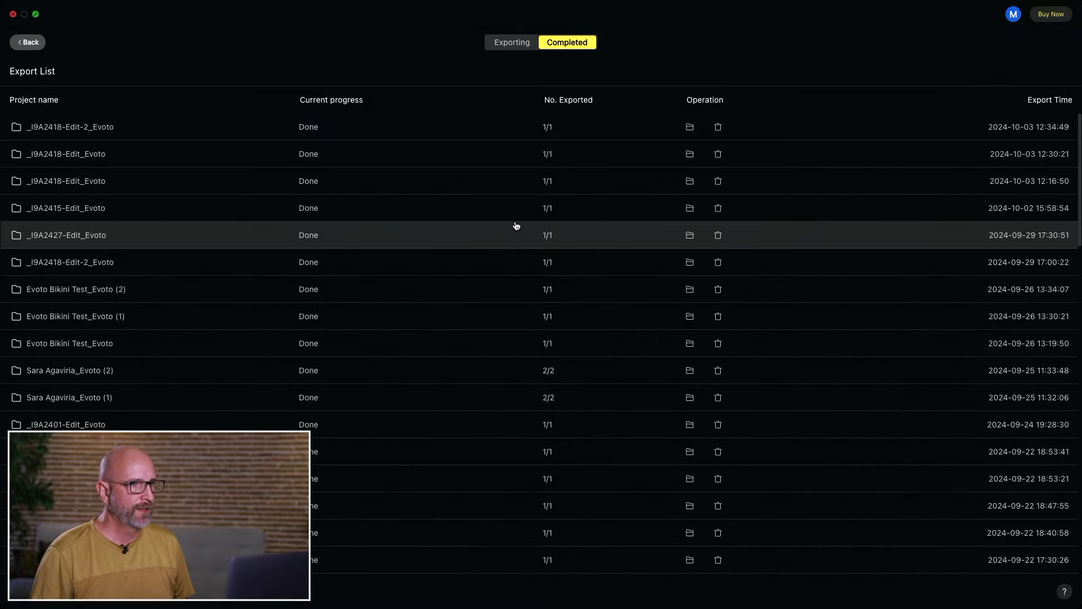
Switch to Lightroom Classic, examine the face in _I9A2418-Edit-2.tif at 100% zoom, and return to the thumbnail grid.
key(super+Tab)
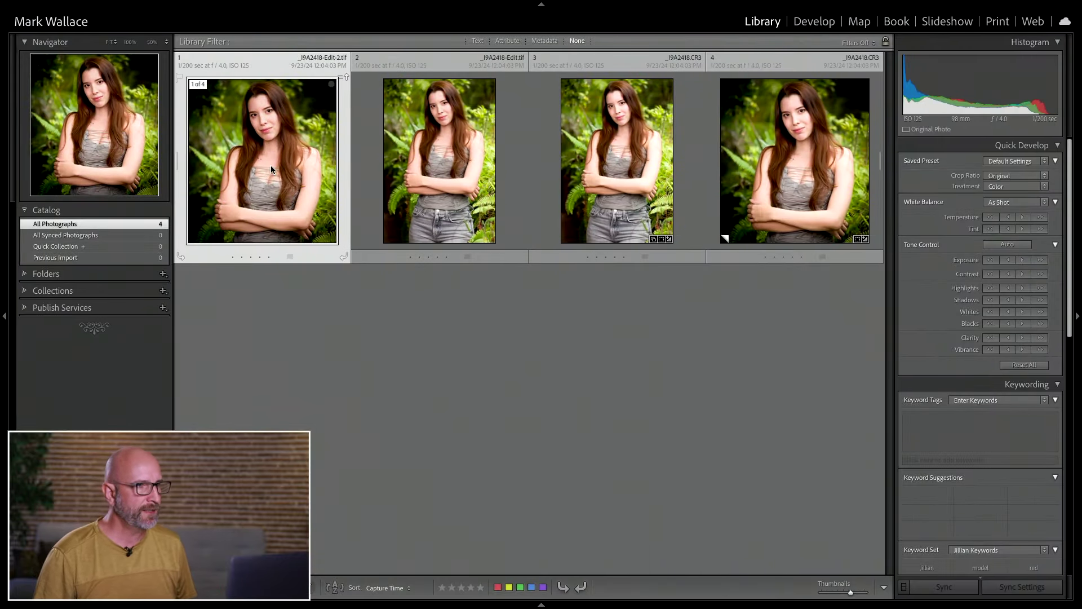
double_click(272, 132)
click(566, 169)
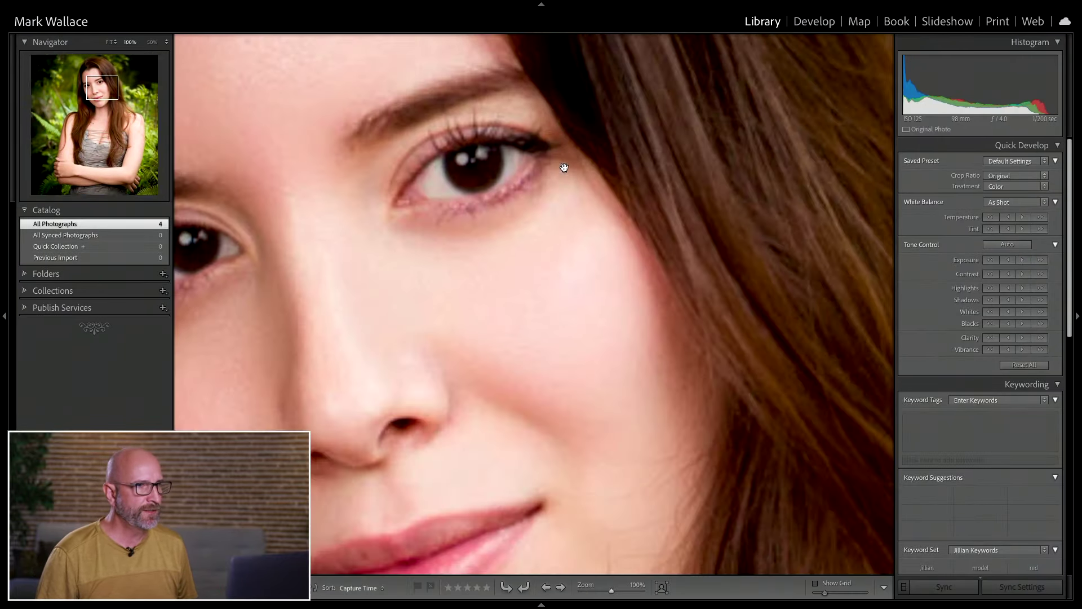
drag(500, 292, 621, 217)
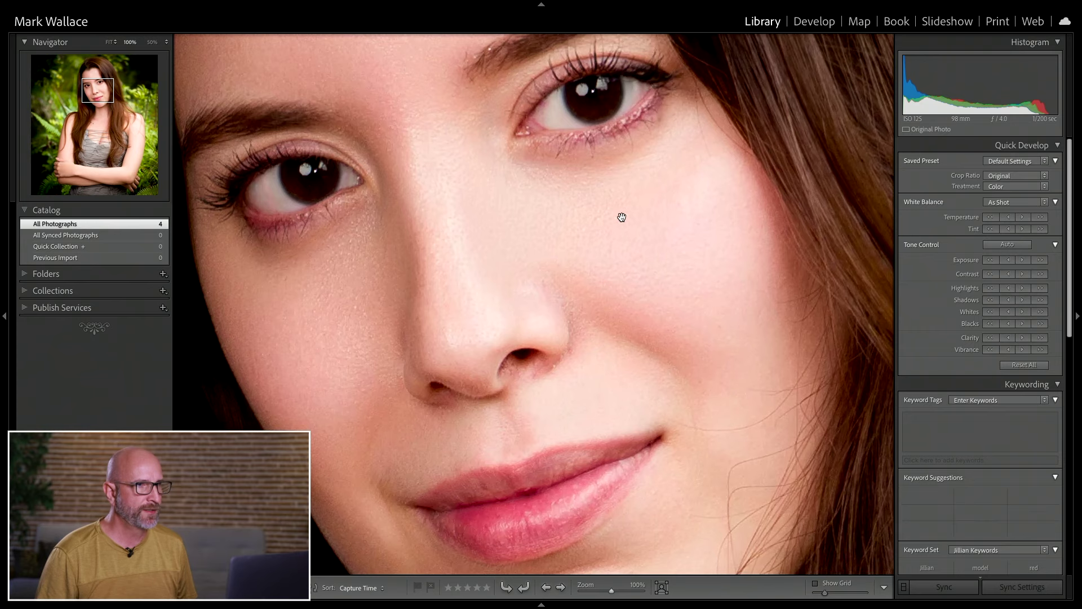
click(579, 198)
key(g)
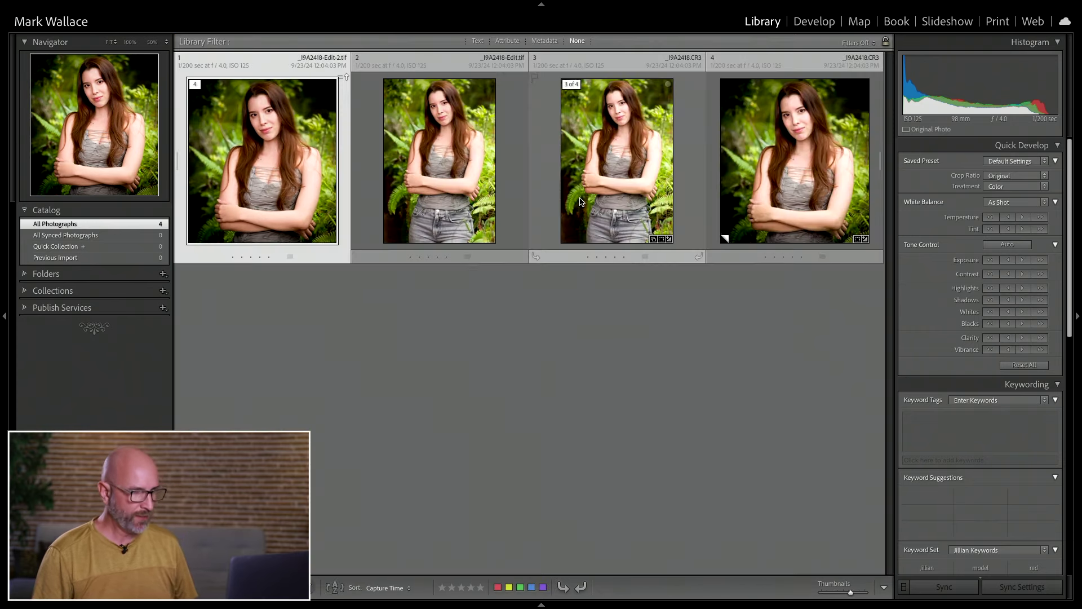